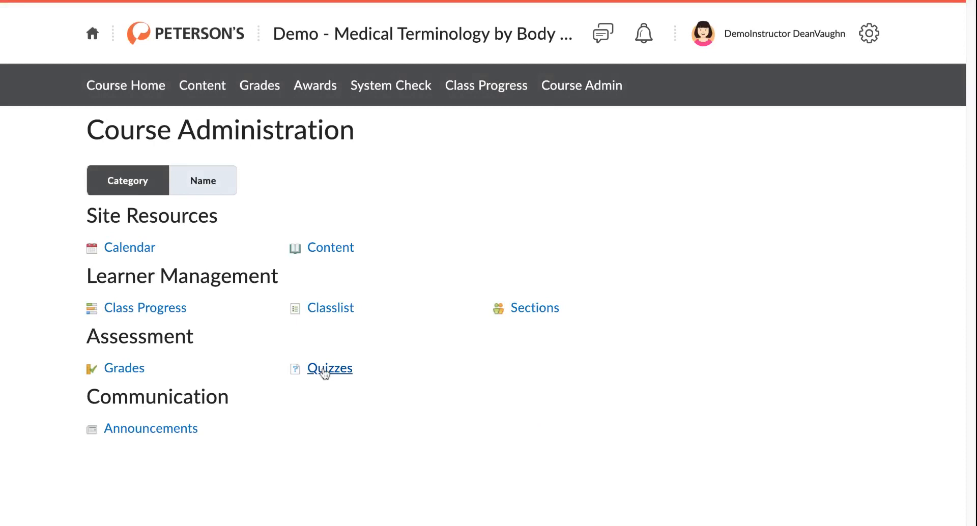
# Open the quiz "Medical Terminology: Universal Elements" for editing and display its restriction settings.
pyautogui.click(320, 373)
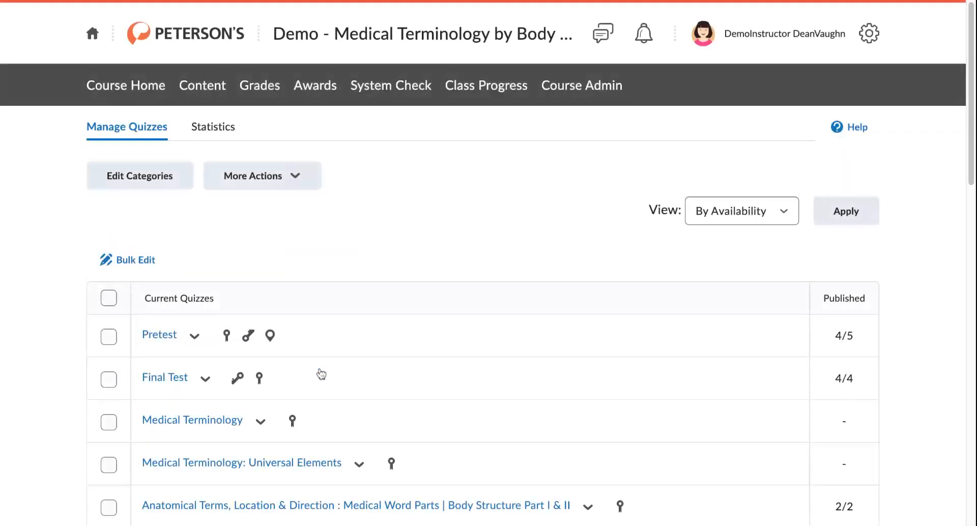
pyautogui.scroll(-5, 324, 335)
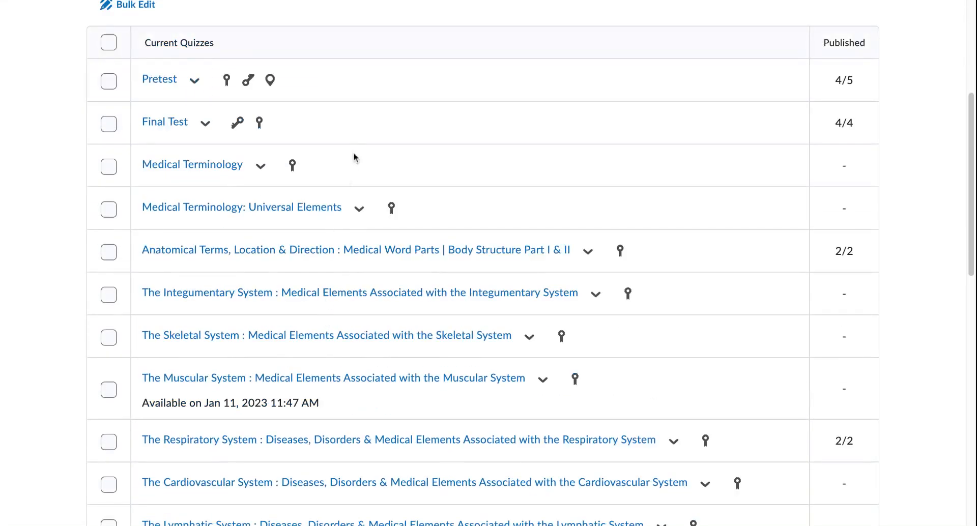
pyautogui.click(361, 211)
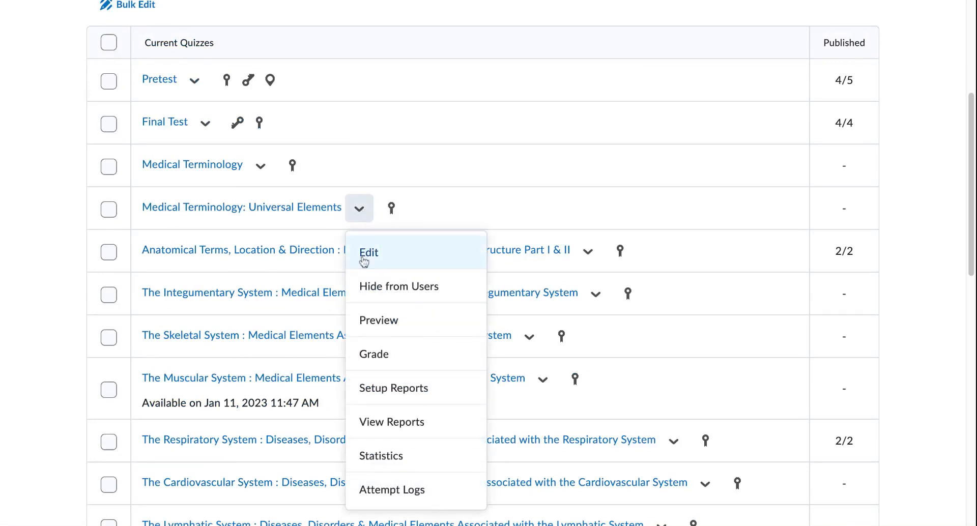
pyautogui.click(364, 261)
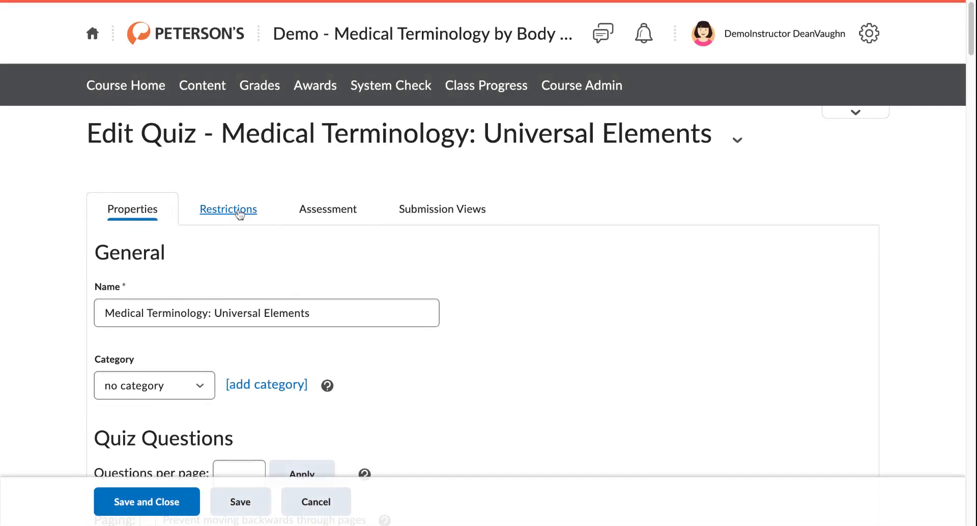
pyautogui.click(240, 214)
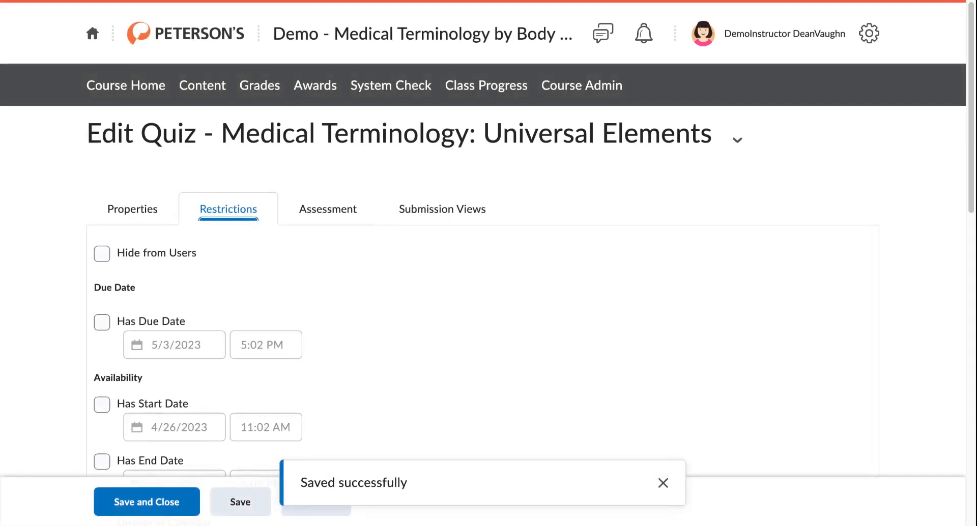
pyautogui.click(663, 482)
# Examine the quiz's due date, start date, end date and release condition settings.
pyautogui.scroll(-1, 463, 291)
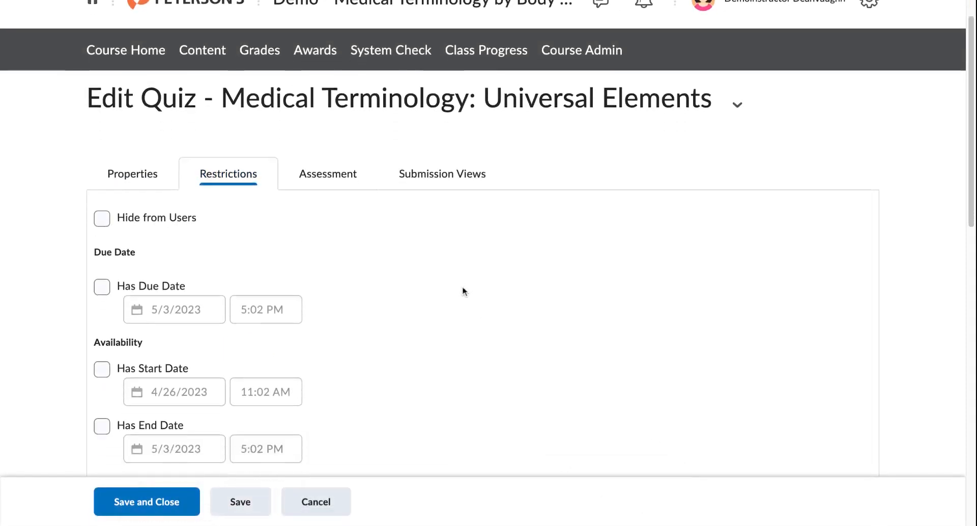
pyautogui.scroll(-3, 463, 290)
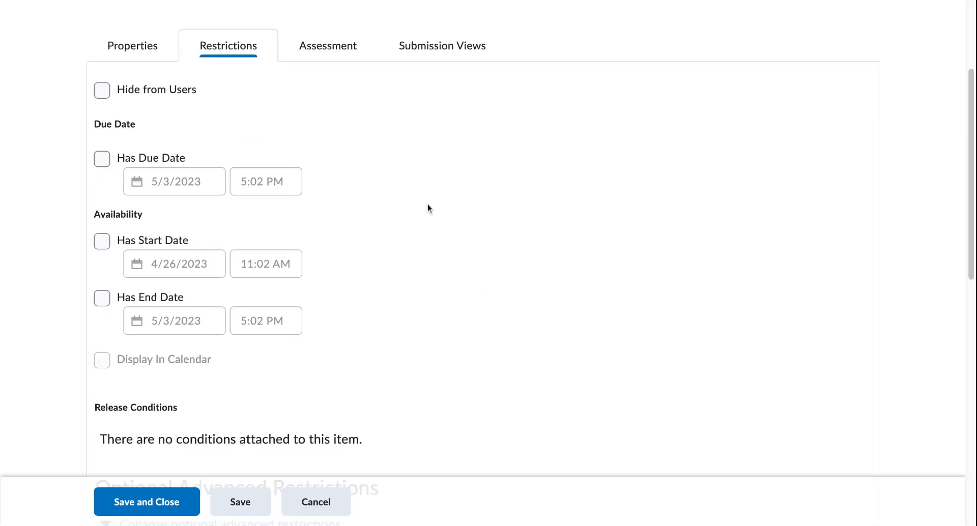
pyautogui.scroll(-1, 427, 213)
pyautogui.scroll(-3, 427, 224)
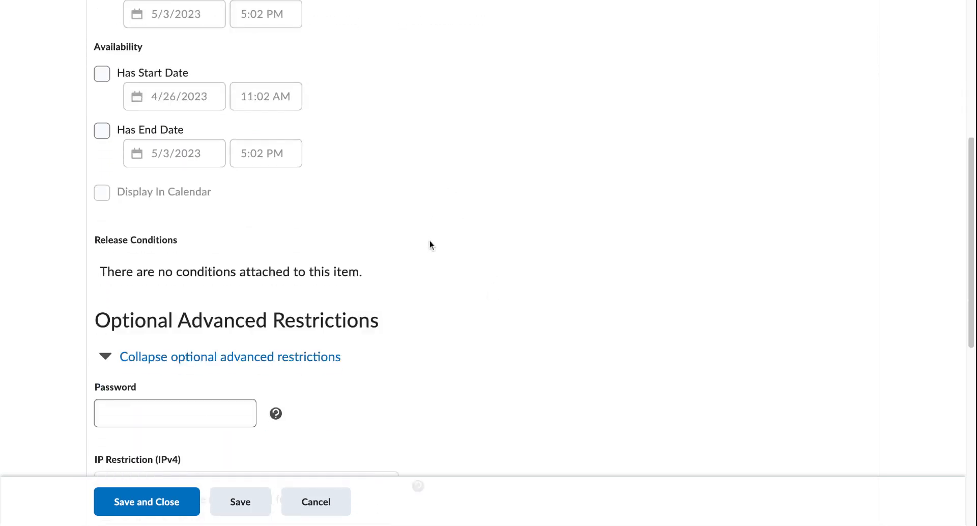
pyautogui.scroll(4, 429, 240)
pyautogui.scroll(1, 429, 244)
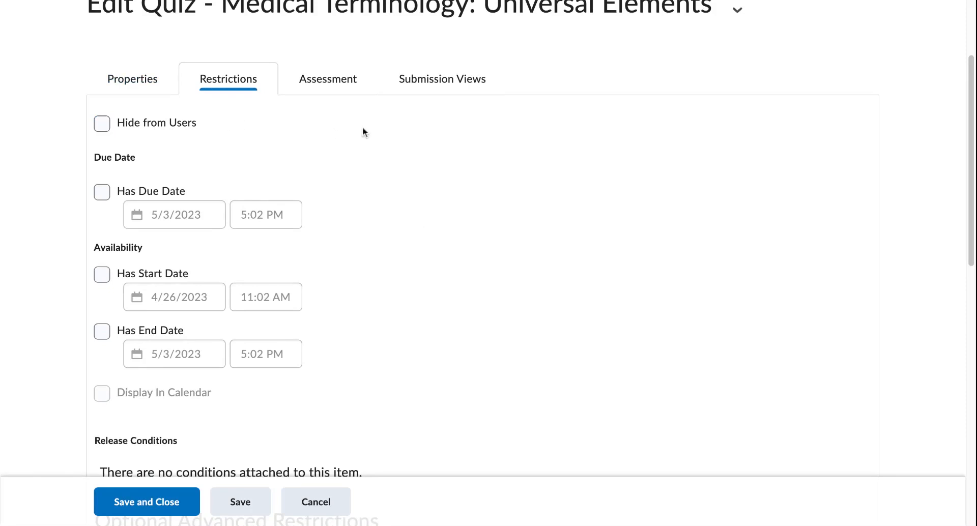
pyautogui.scroll(-2, 430, 140)
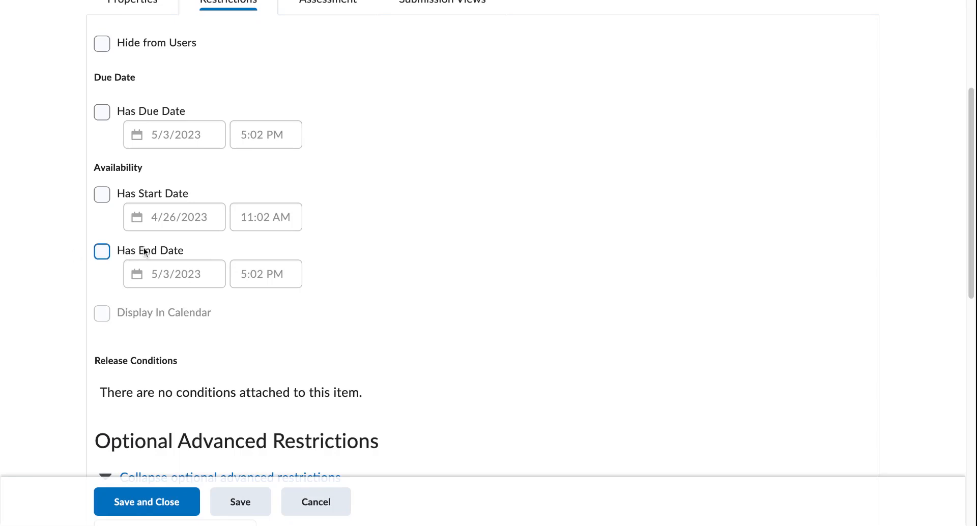
pyautogui.moveTo(144, 252); pyautogui.dragTo(203, 243)
pyautogui.click(231, 249)
pyautogui.scroll(1, 269, 232)
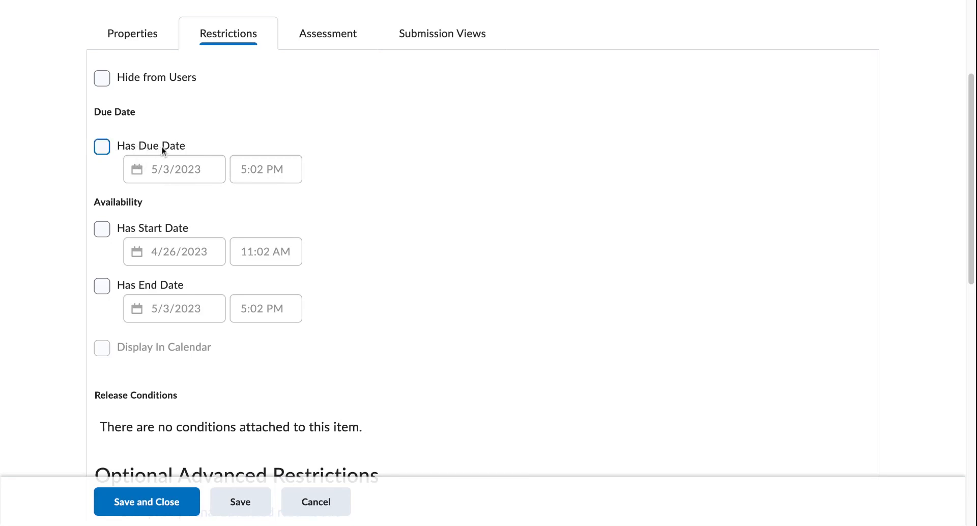
pyautogui.scroll(-2, 271, 223)
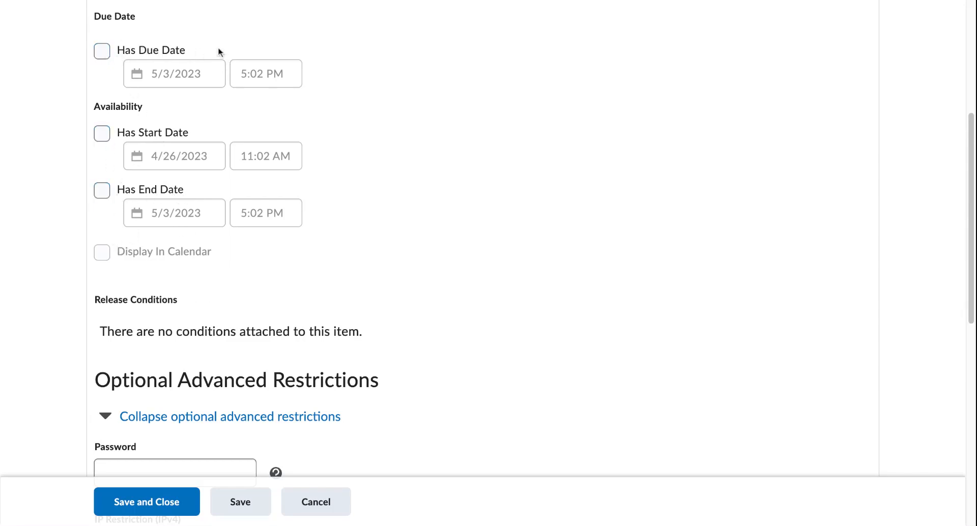
# Examine the quiz's optional advanced restrictions, focusing on the password field.
pyautogui.scroll(-4, 335, 204)
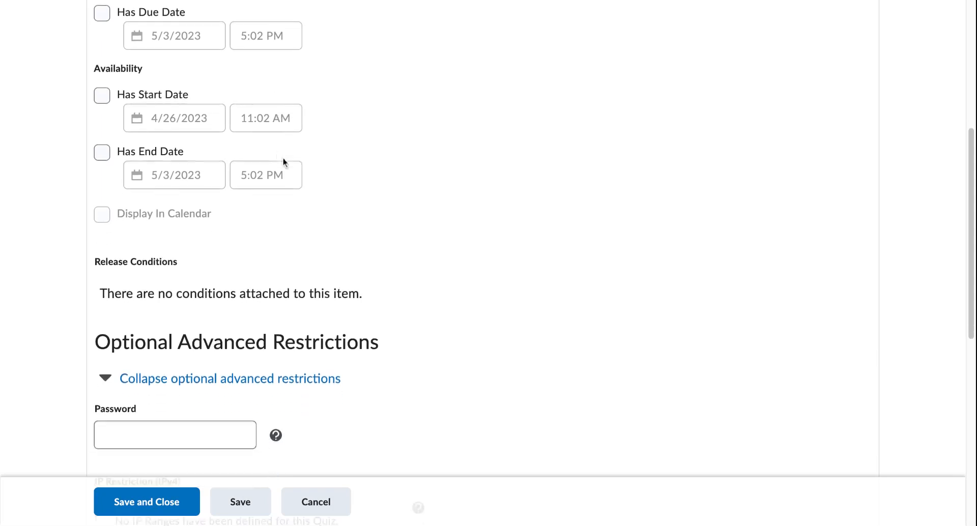
pyautogui.scroll(-2, 336, 214)
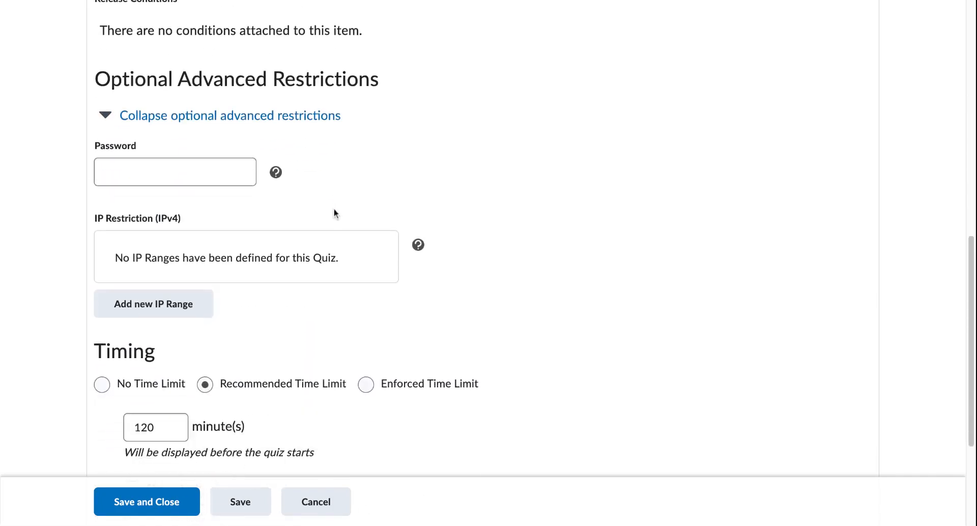
pyautogui.click(99, 174)
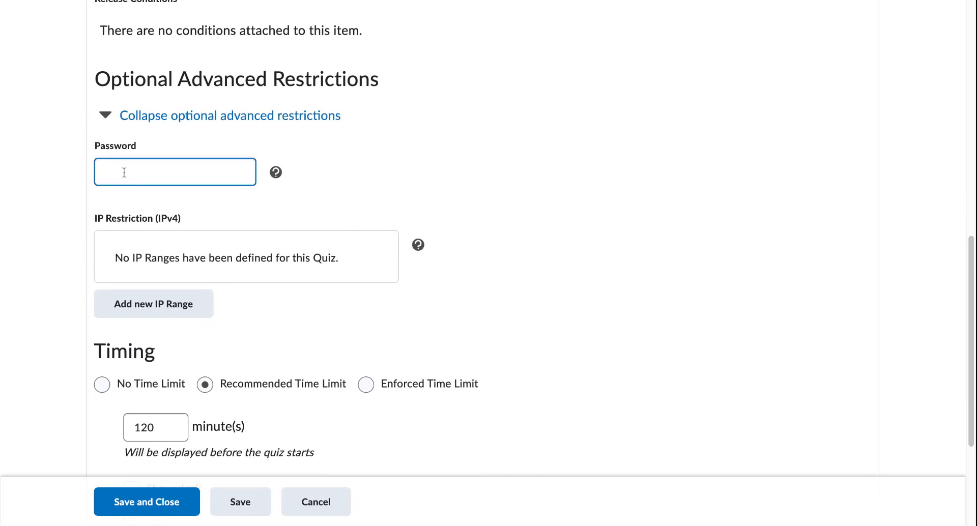
pyautogui.click(151, 453)
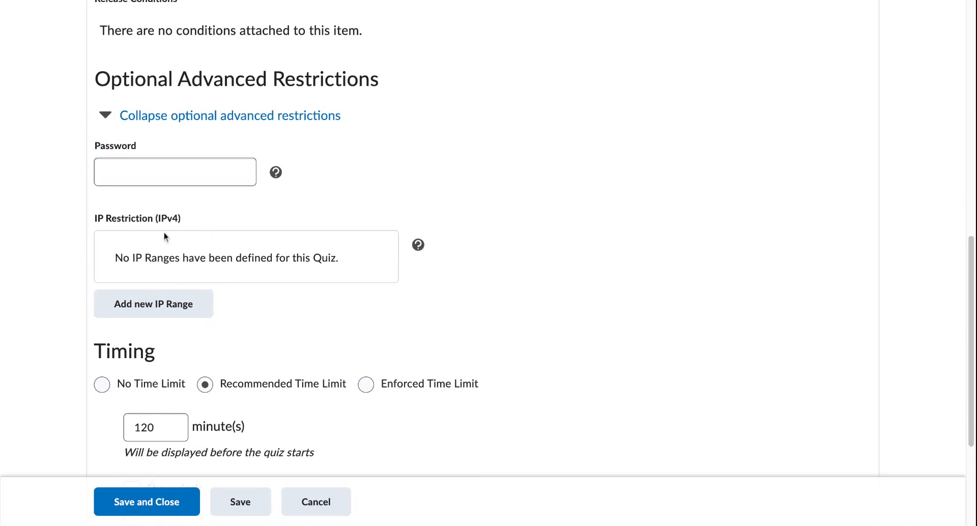
pyautogui.click(124, 173)
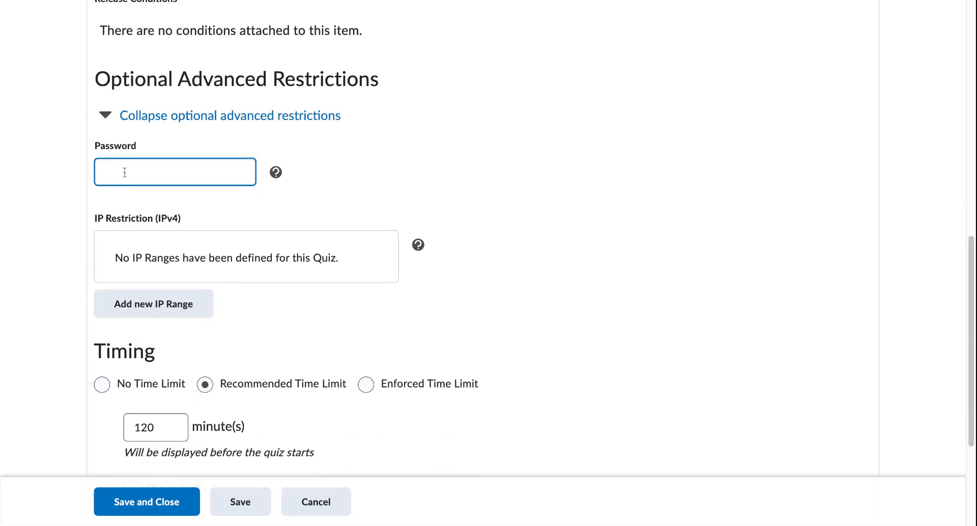
pyautogui.click(162, 218)
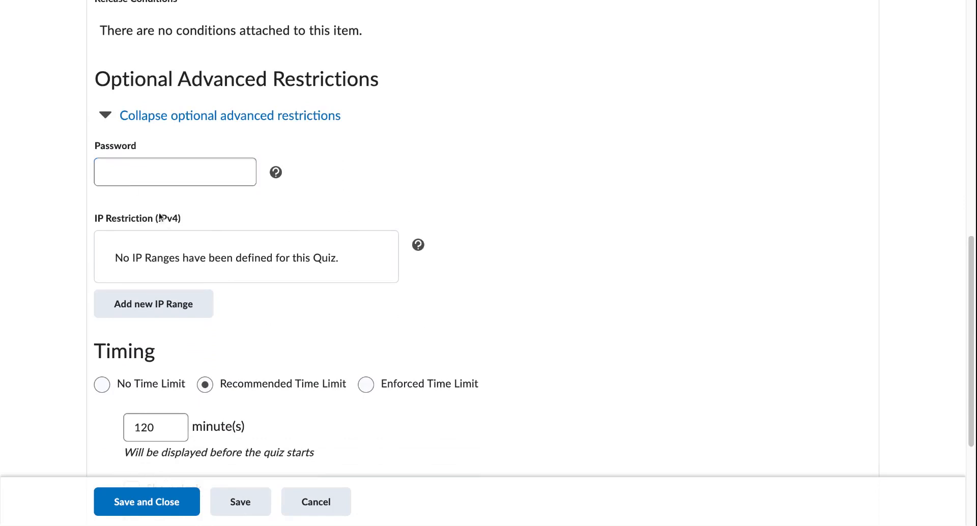
# Add a blank IP range row to the quiz's IPv4 restriction.
pyautogui.scroll(-1, 187, 231)
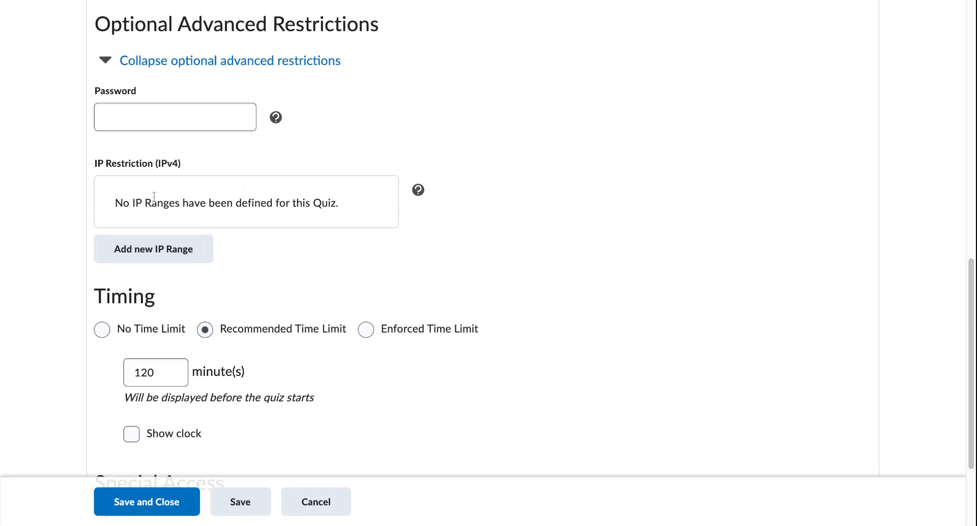
pyautogui.click(146, 249)
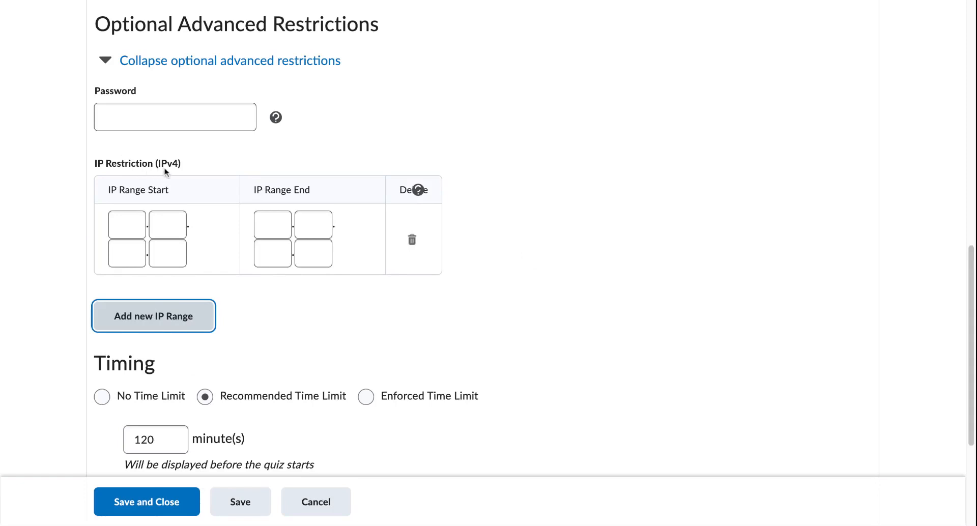
pyautogui.click(121, 225)
# Enable the Show clock option under the quiz's recommended time limit.
pyautogui.scroll(-4, 528, 217)
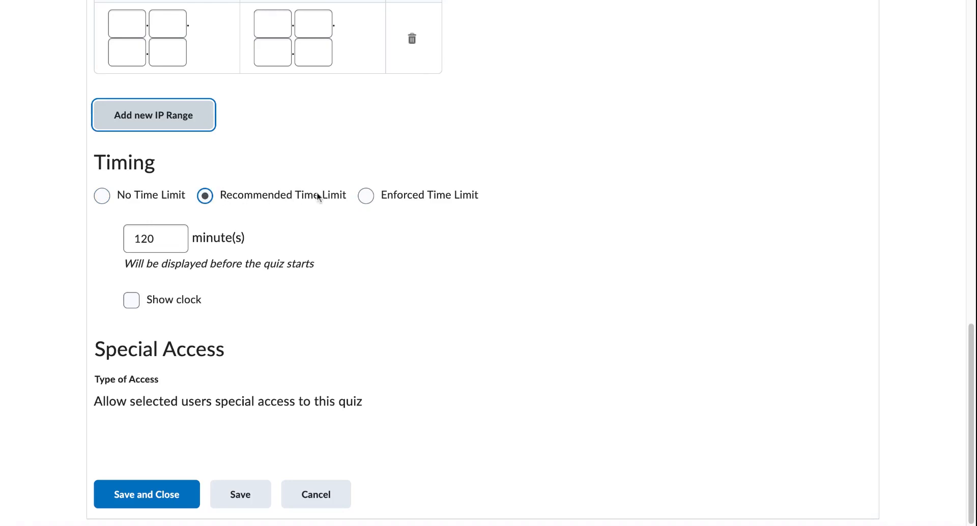
pyautogui.click(160, 243)
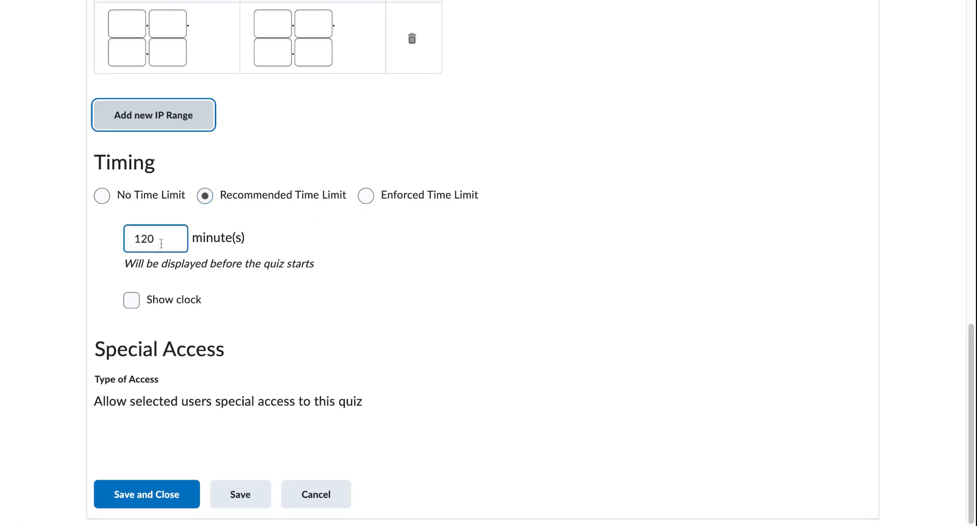
pyautogui.click(244, 240)
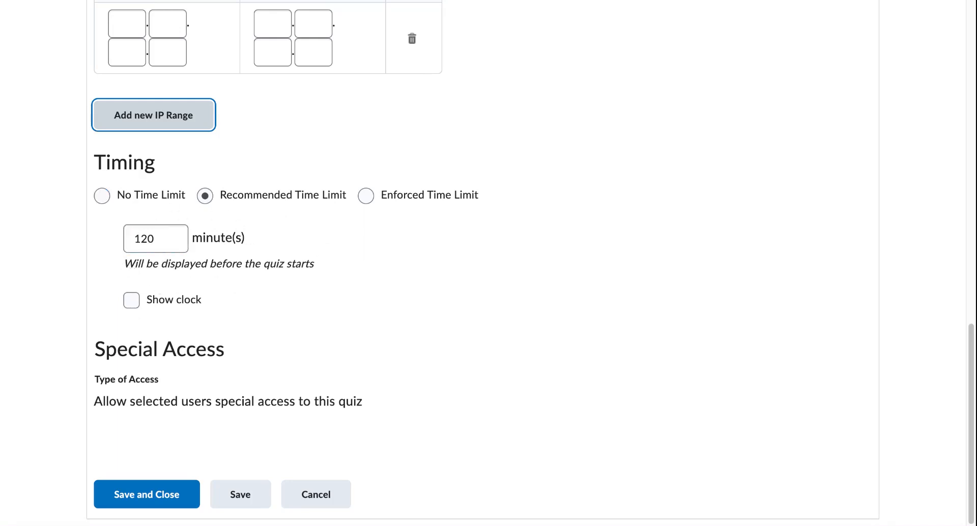
pyautogui.click(131, 300)
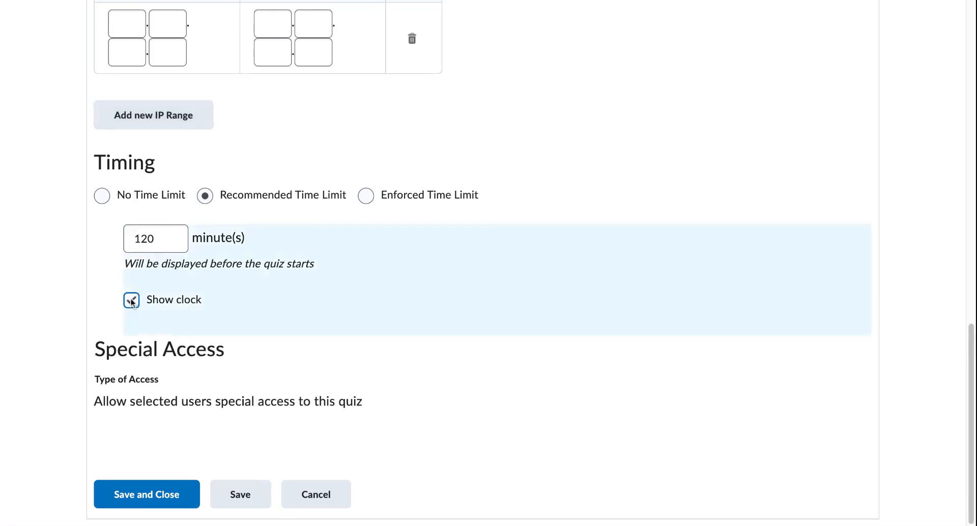
# Switch the quiz's timing to Enforced Time Limit.
pyautogui.click(365, 199)
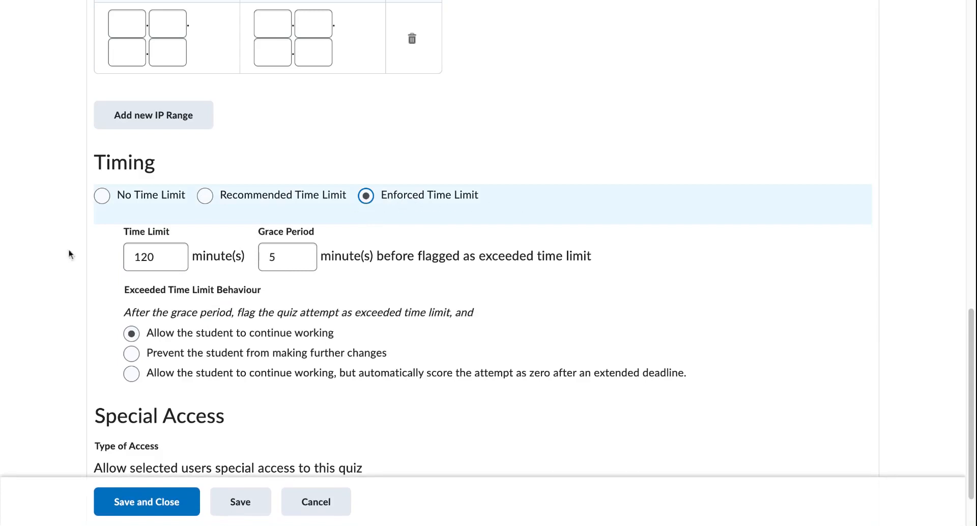
pyautogui.click(163, 254)
pyautogui.click(294, 262)
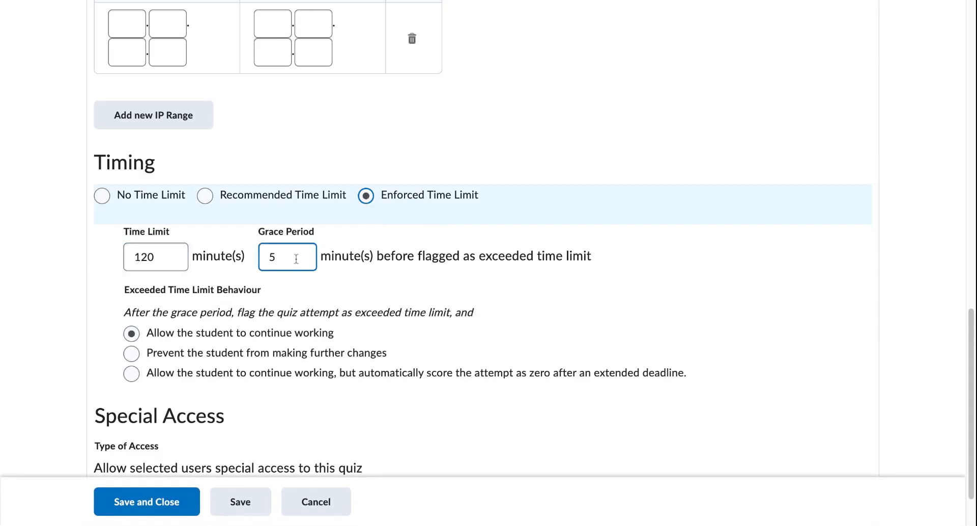
pyautogui.click(234, 273)
# Set the exceeded time limit behaviour to let students continue working but automatically score the attempt as zero after an extended deadline.
pyautogui.scroll(-1, 159, 305)
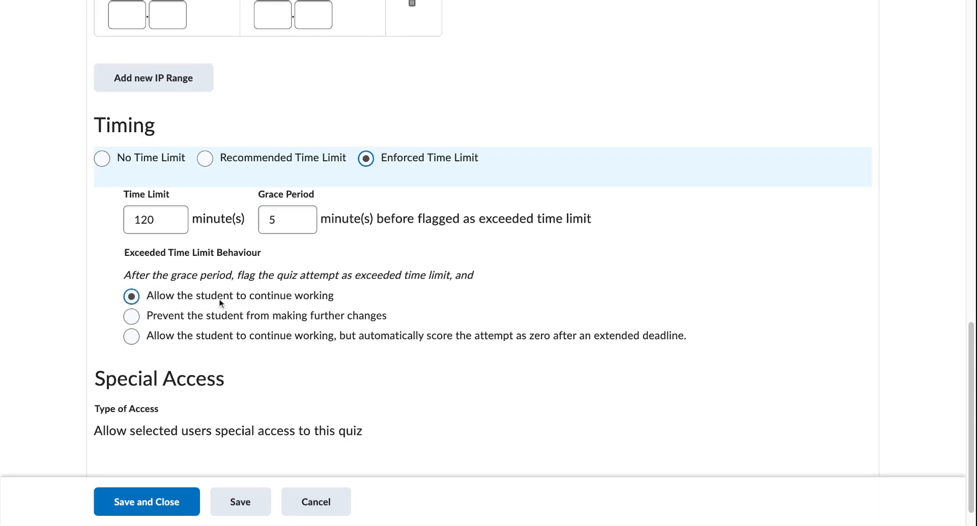
pyautogui.click(132, 316)
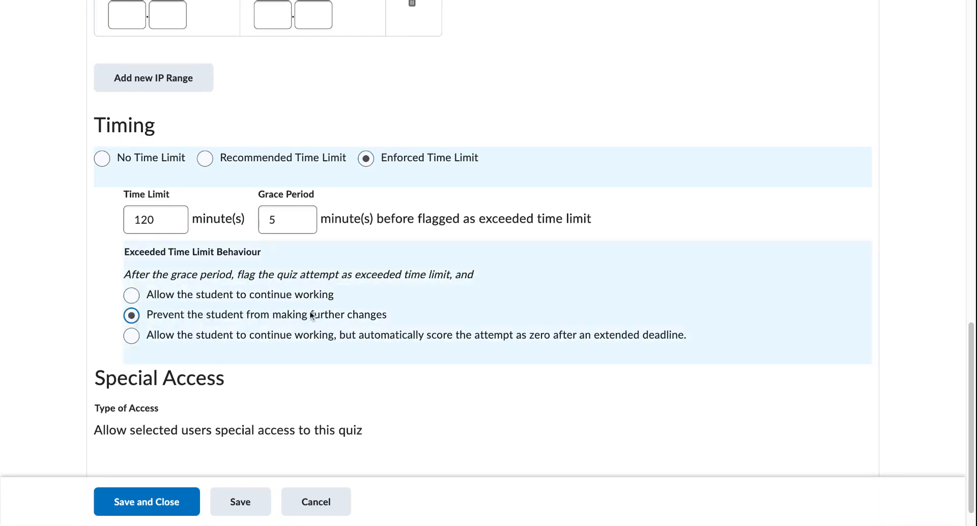
pyautogui.click(132, 336)
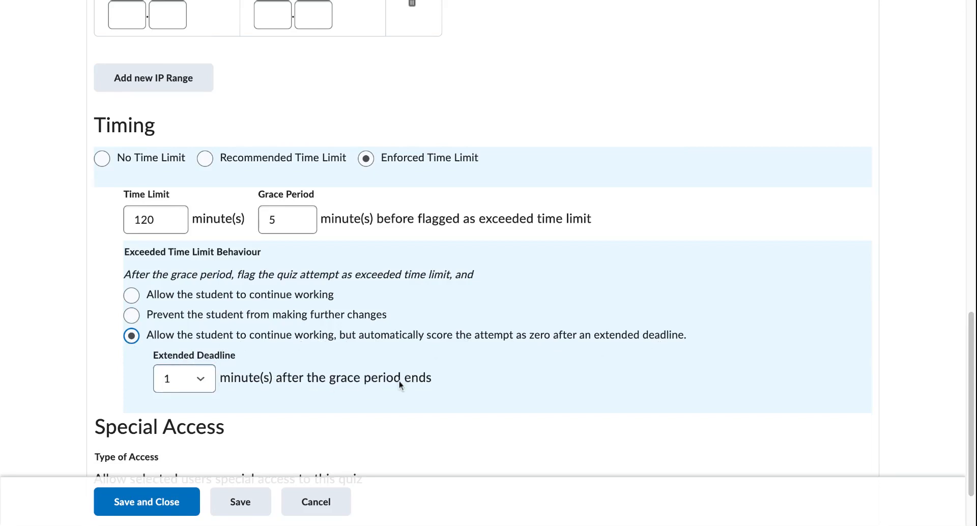
pyautogui.click(289, 224)
pyautogui.click(133, 222)
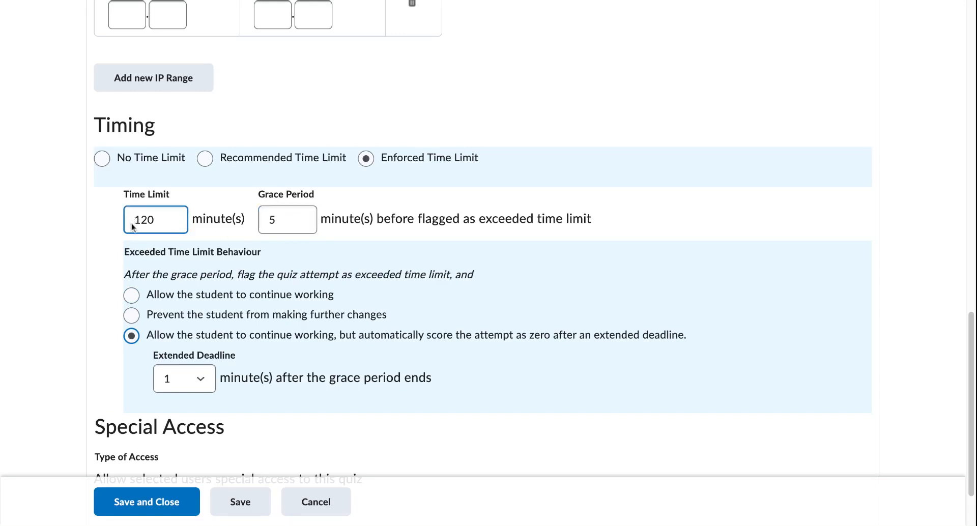
pyautogui.click(270, 221)
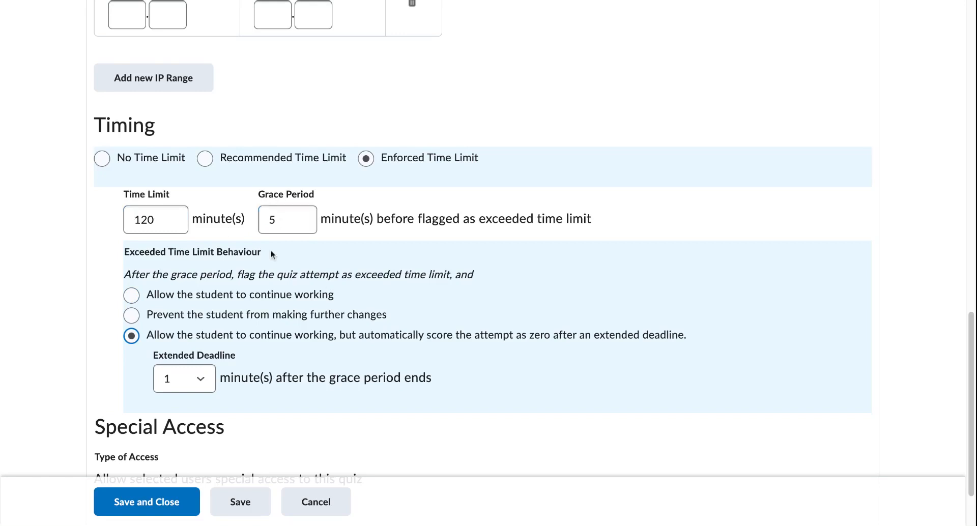
pyautogui.click(201, 380)
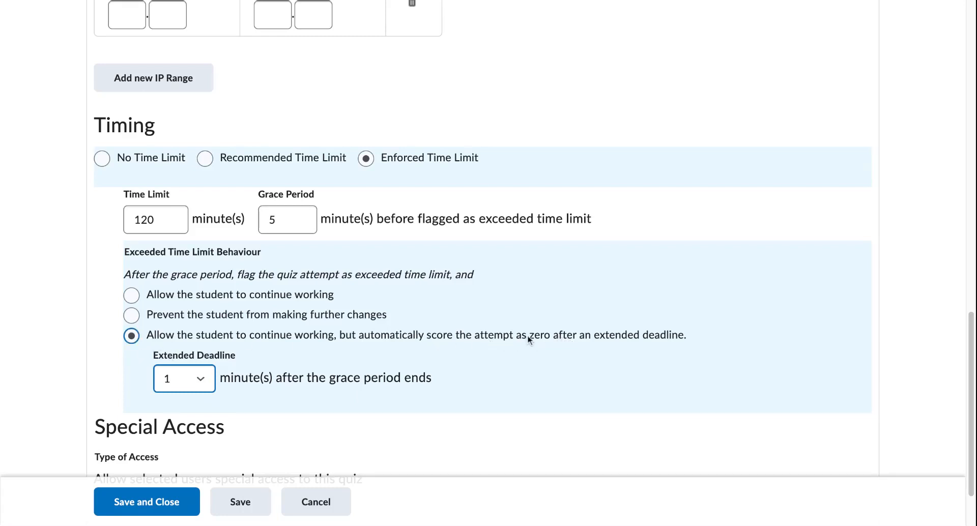
pyautogui.scroll(-2, 644, 318)
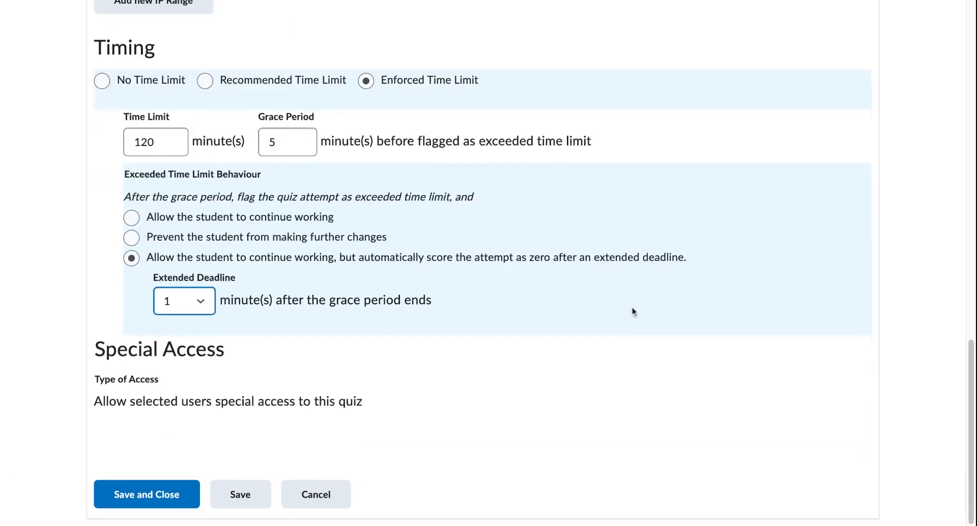